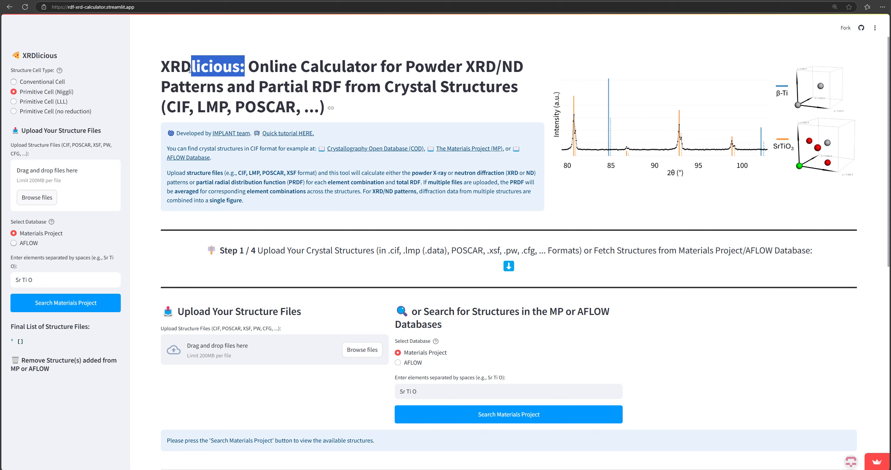
Load the website xrdlicious.com in the browser.
{"action": "left_click", "coordinate": [345, 76]}
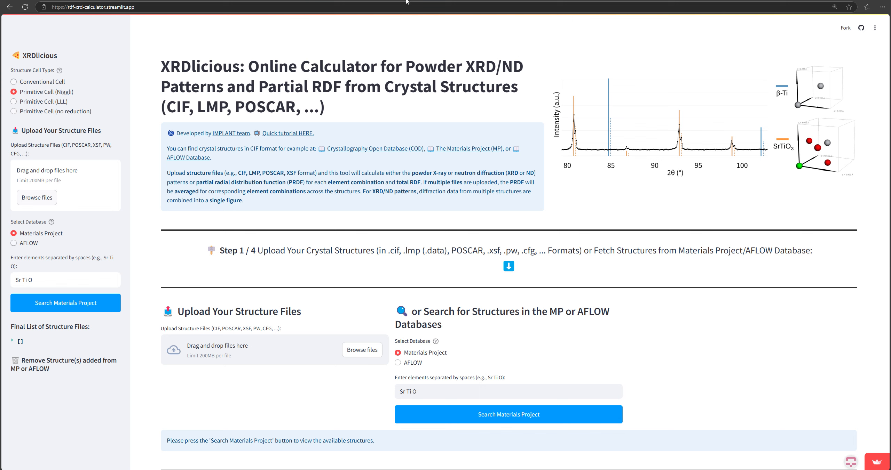
{"action": "left_click", "coordinate": [139, 4]}
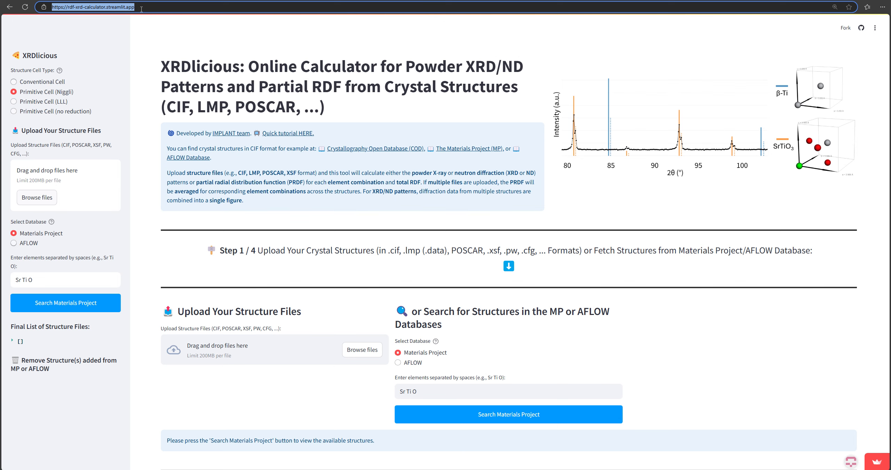
{"action": "type", "text": "xrd"}
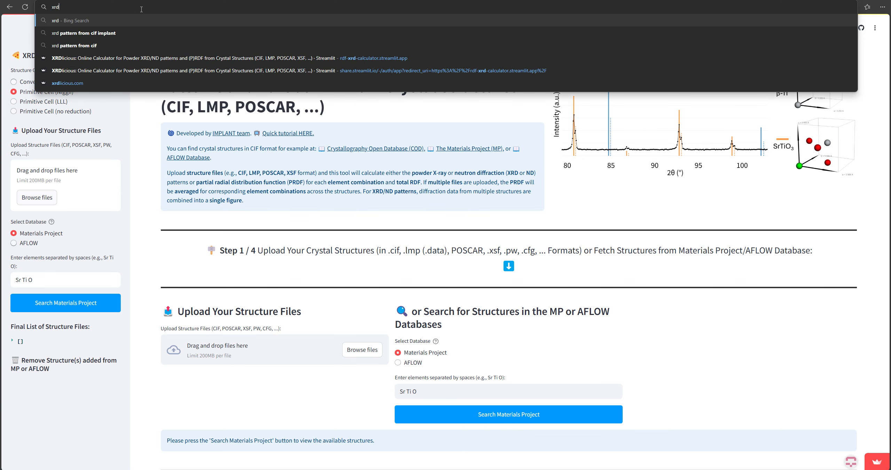
{"action": "type", "text": "licious.com"}
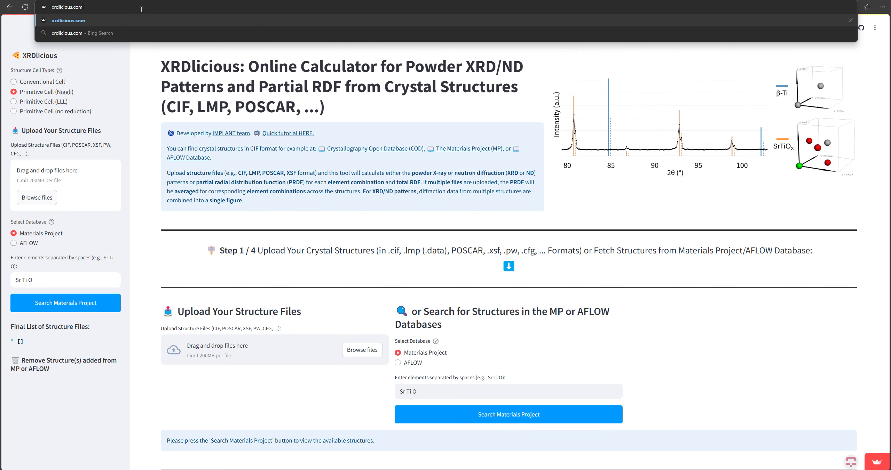
{"action": "key", "text": "Return"}
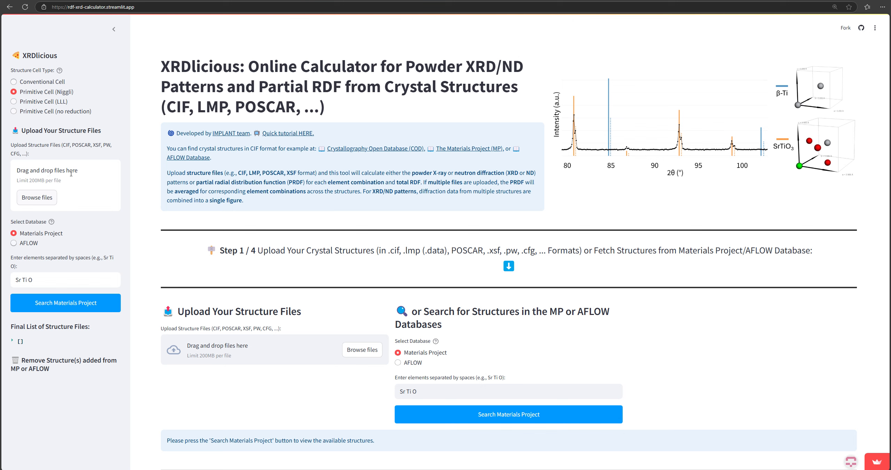
{"action": "double_click", "coordinate": [213, 108]}
{"action": "double_click", "coordinate": [268, 110]}
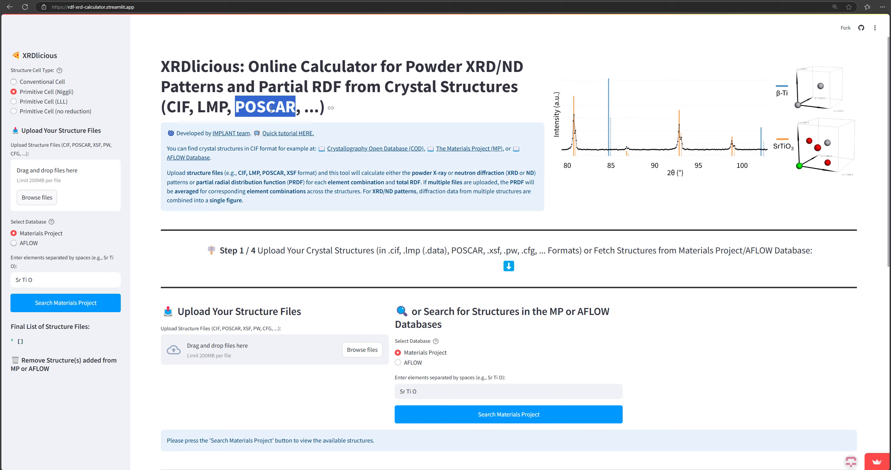
{"action": "double_click", "coordinate": [494, 251]}
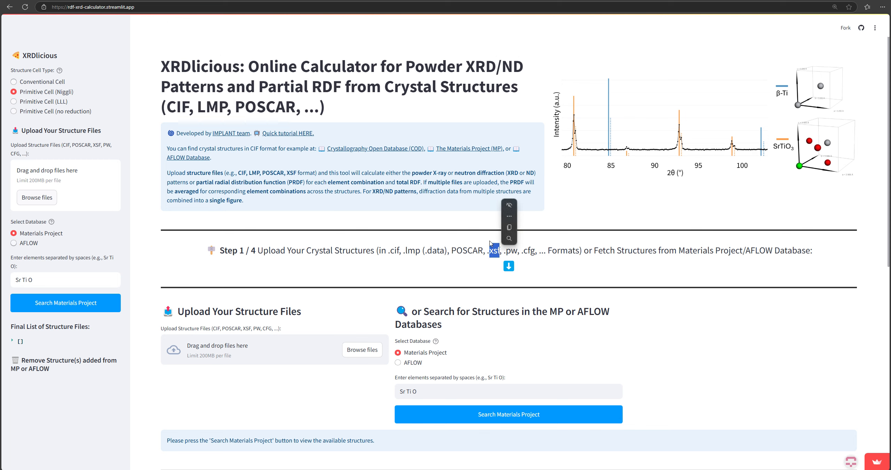
{"action": "left_click", "coordinate": [204, 218]}
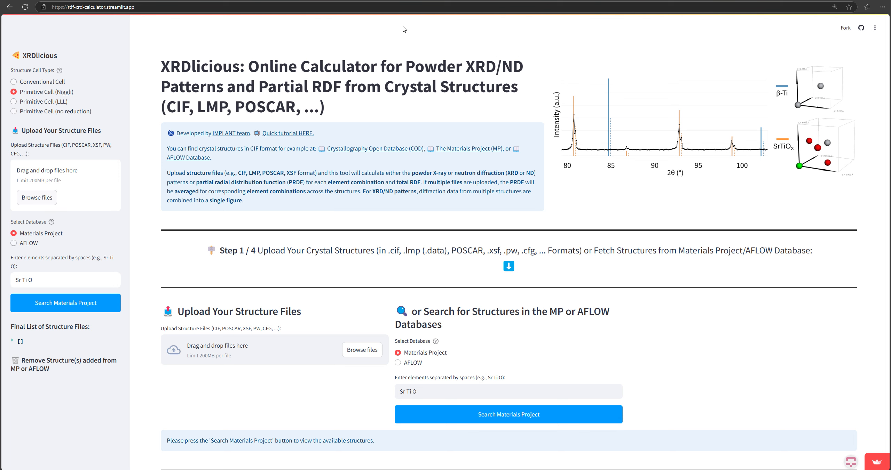
Upload the structure file beta-Ti.cif from the Downloads folder.
{"action": "left_click", "coordinate": [37, 198]}
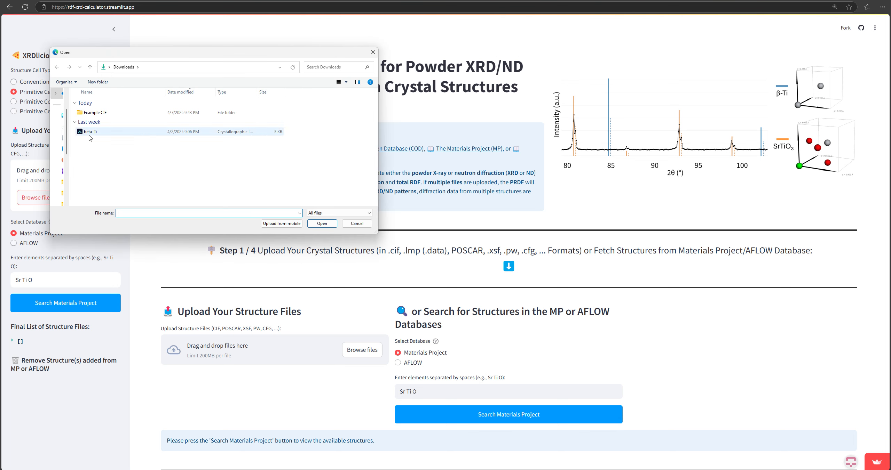
{"action": "double_click", "coordinate": [89, 135]}
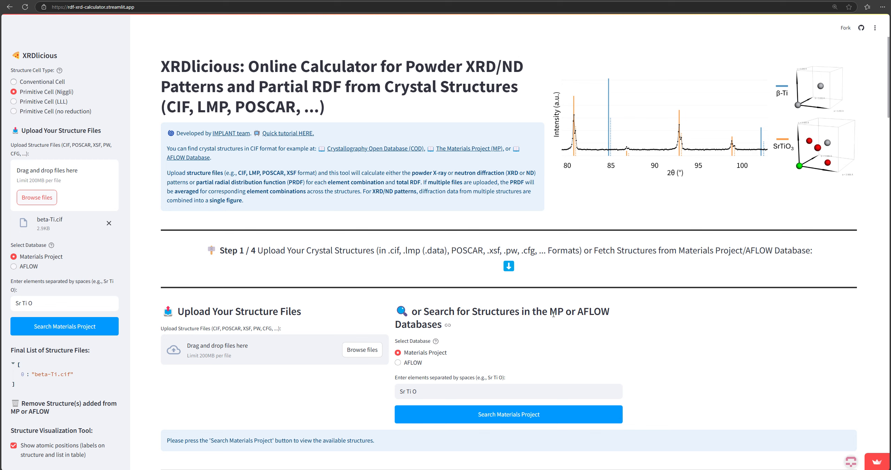
{"action": "left_click_drag", "start_coordinate": [554, 315], "coordinate": [586, 315]}
{"action": "left_click", "coordinate": [591, 316]}
{"action": "double_click", "coordinate": [416, 328]}
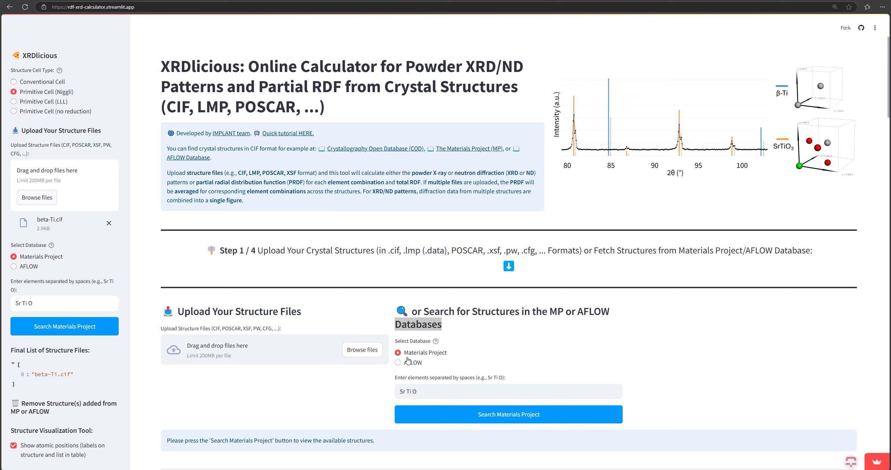
{"action": "left_click", "coordinate": [447, 325]}
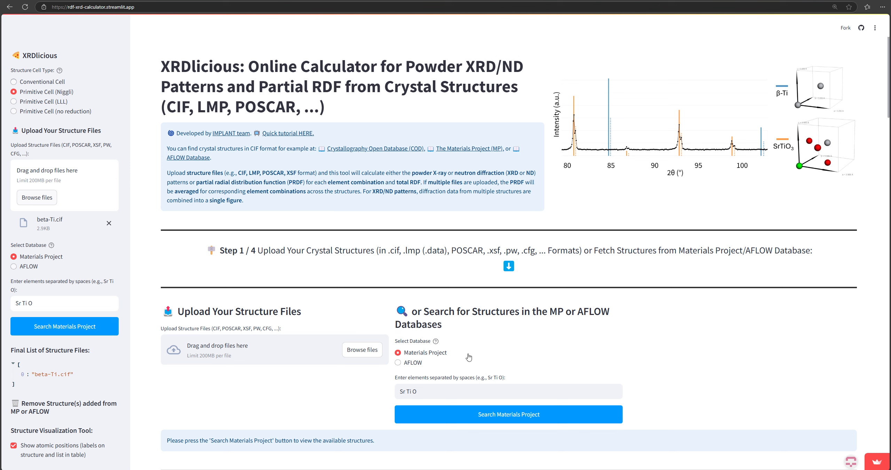
Search the Materials Project for structures containing Sr Ti O and add mp-5532: Sr2TiO4 (I4/mmm) to the structure list.
{"action": "left_click", "coordinate": [485, 416]}
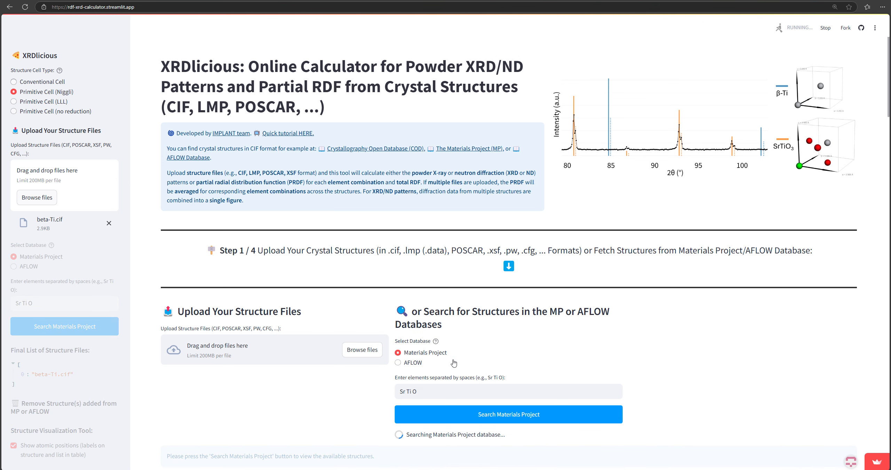
{"action": "triple_click", "coordinate": [425, 396]}
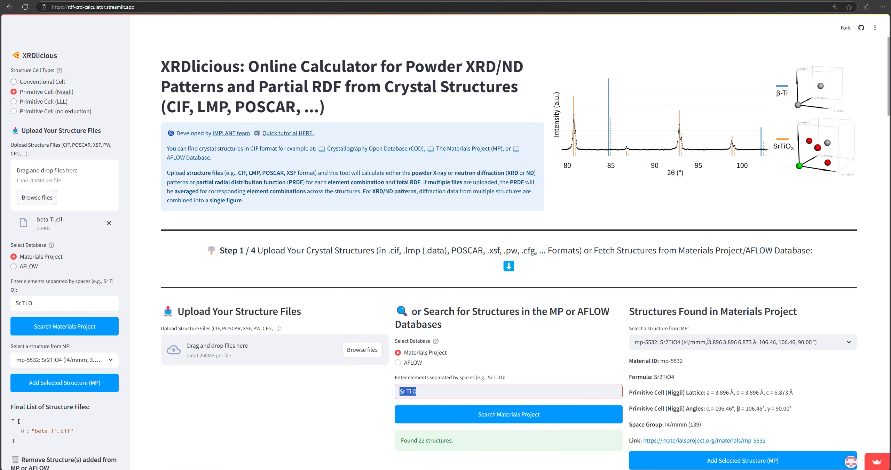
{"action": "scroll", "coordinate": [706, 361], "scroll_direction": "down", "scroll_amount": 1}
{"action": "left_click", "coordinate": [714, 308]}
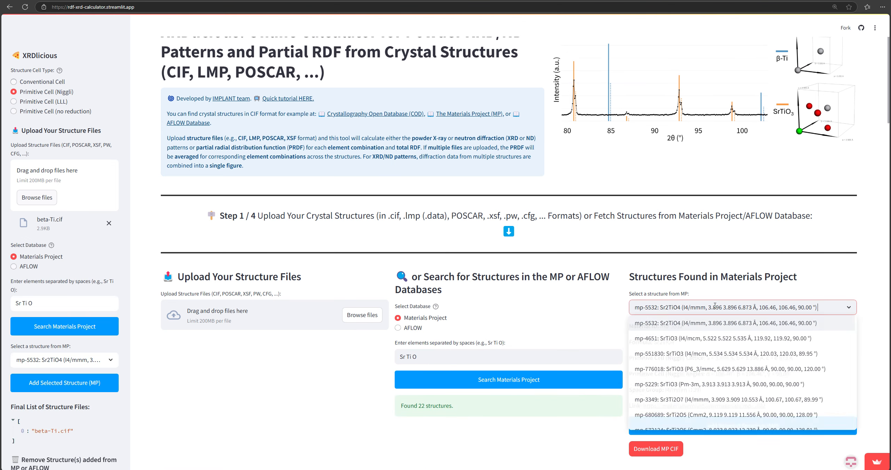
{"action": "left_click", "coordinate": [693, 323]}
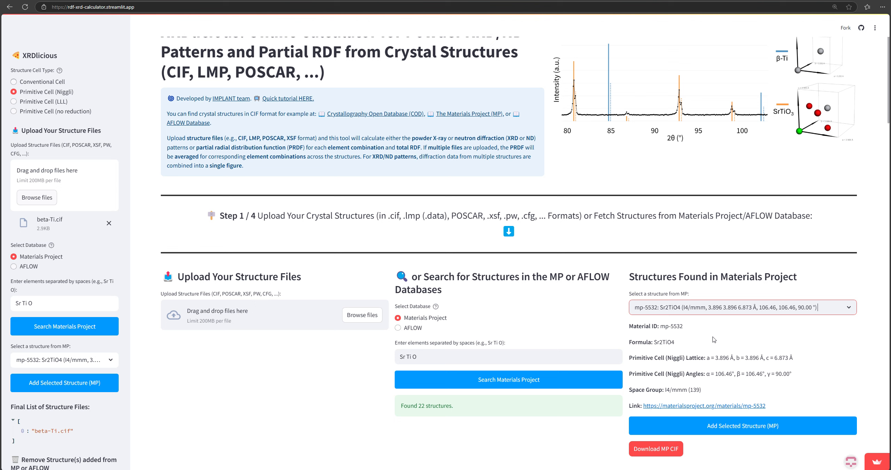
{"action": "left_click", "coordinate": [747, 431]}
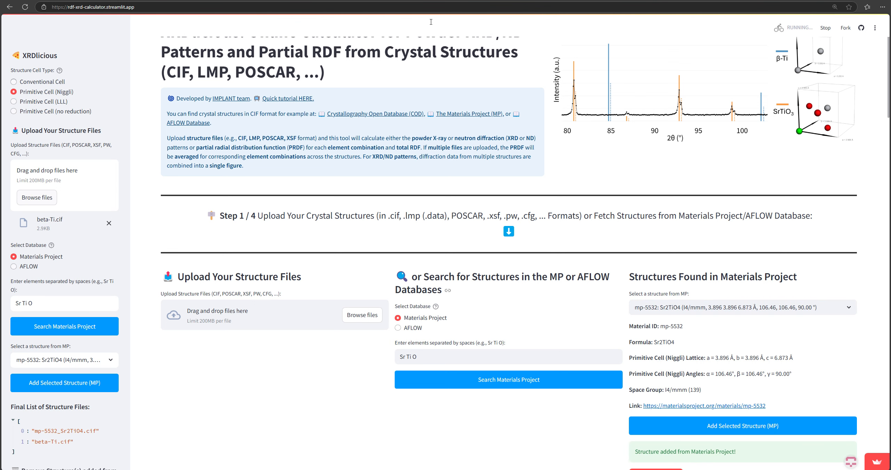
Inspect the mp-5532_Sr2TiO4.cif unit cell in the interactive structure visualization by rotating the 3D model.
{"action": "scroll", "coordinate": [436, 141], "scroll_direction": "down", "scroll_amount": 6}
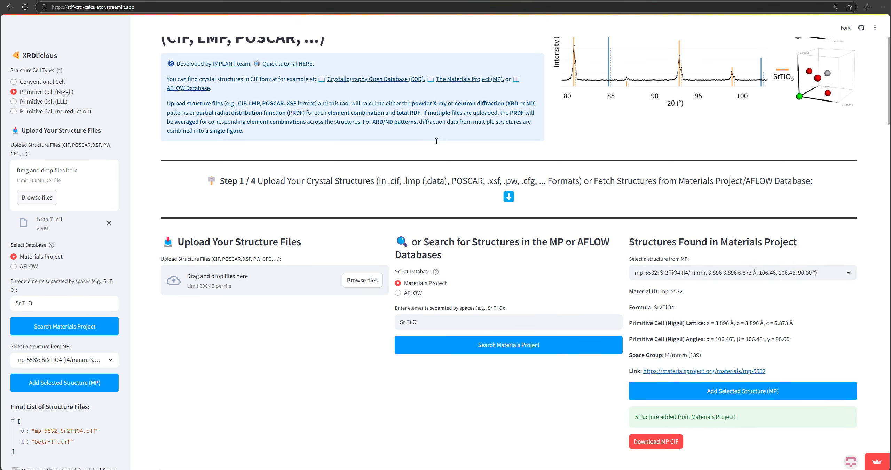
{"action": "scroll", "coordinate": [436, 141], "scroll_direction": "down", "scroll_amount": 1}
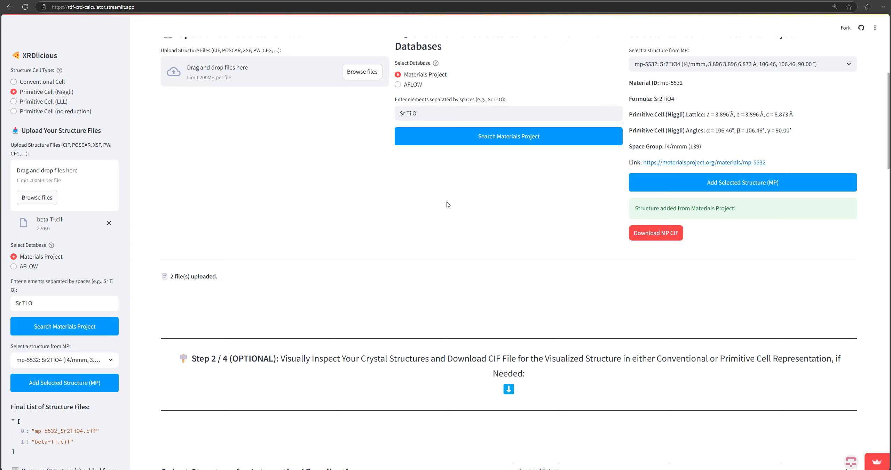
{"action": "scroll", "coordinate": [448, 205], "scroll_direction": "down", "scroll_amount": 10}
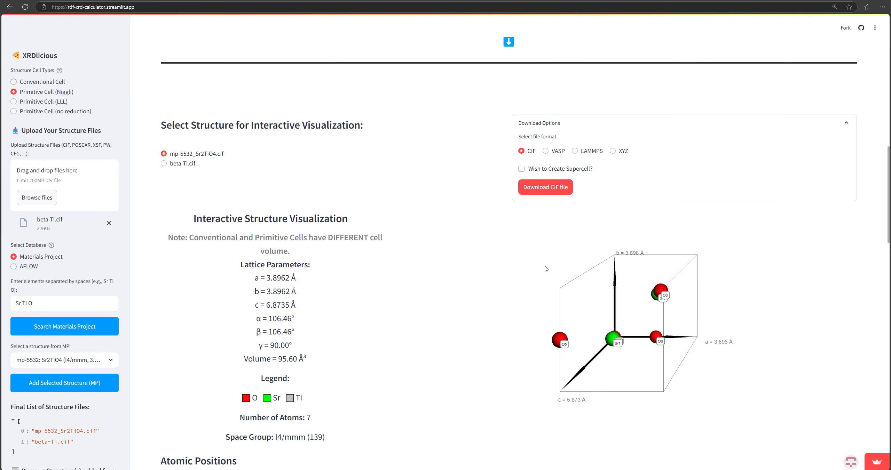
{"action": "left_click_drag", "start_coordinate": [646, 345], "coordinate": [602, 274]}
{"action": "left_click_drag", "start_coordinate": [700, 306], "coordinate": [721, 302]}
Display beta-Ti.cif in the interactive visualization and set the structure cell type to Conventional Cell.
{"action": "left_click", "coordinate": [194, 163]}
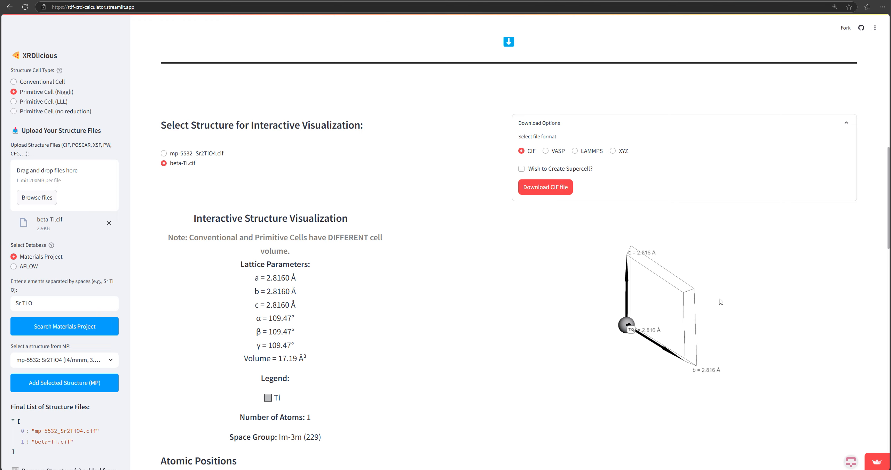
{"action": "left_click_drag", "start_coordinate": [686, 275], "coordinate": [597, 283]}
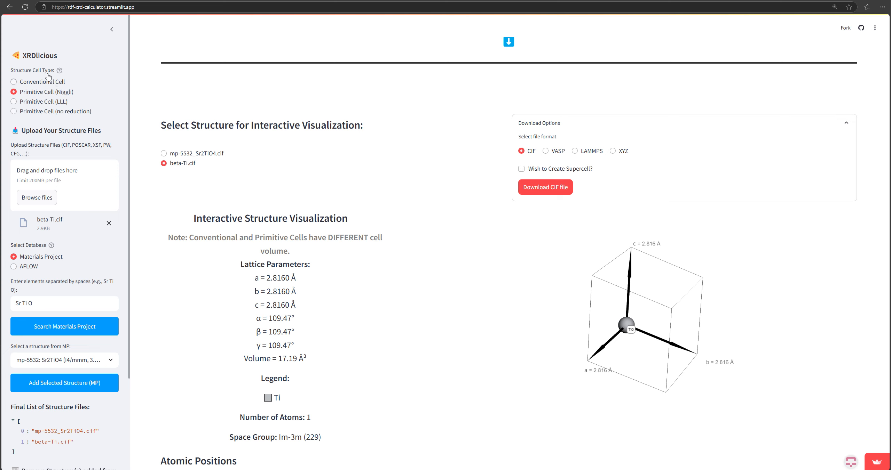
{"action": "left_click", "coordinate": [41, 83]}
{"action": "left_click_drag", "start_coordinate": [570, 281], "coordinate": [624, 305]}
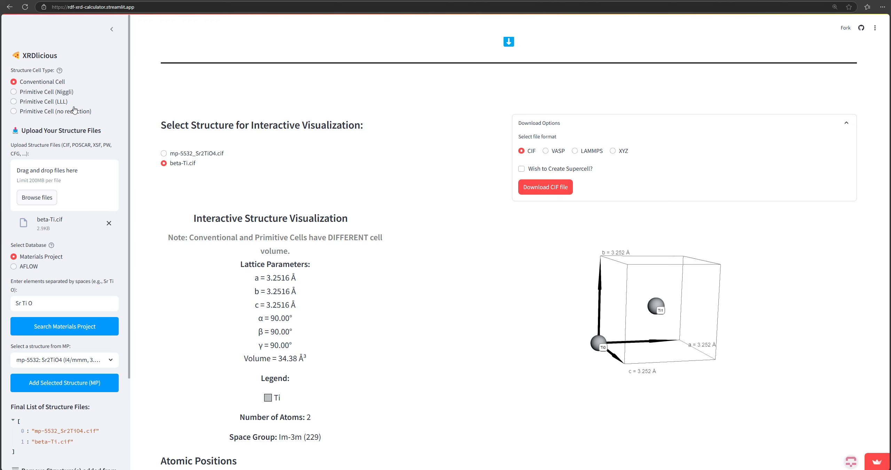
Try the Primitive Cell (no reduction) type on beta-Ti, inspect the rotated model, and return to Conventional Cell.
{"action": "left_click", "coordinate": [31, 115]}
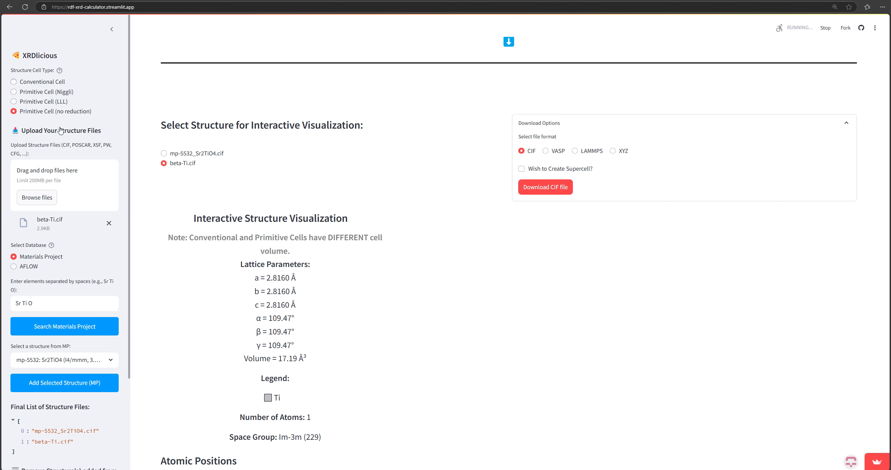
{"action": "left_click_drag", "start_coordinate": [660, 299], "coordinate": [599, 306]}
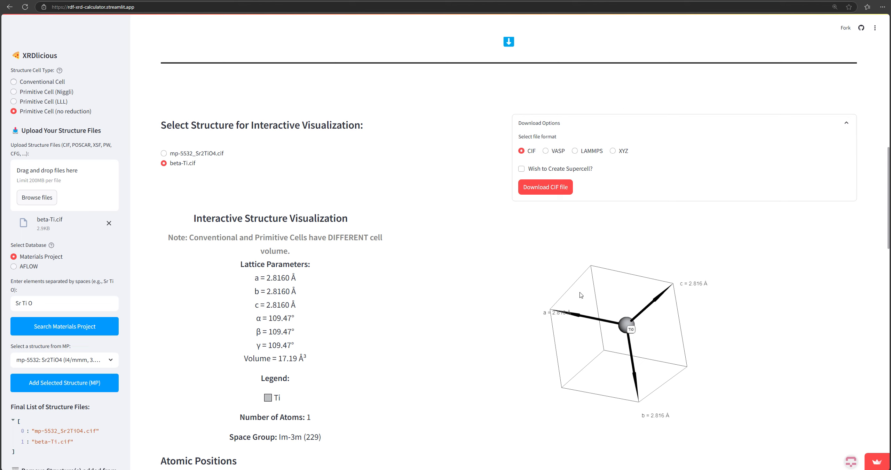
{"action": "left_click_drag", "start_coordinate": [580, 295], "coordinate": [494, 339]}
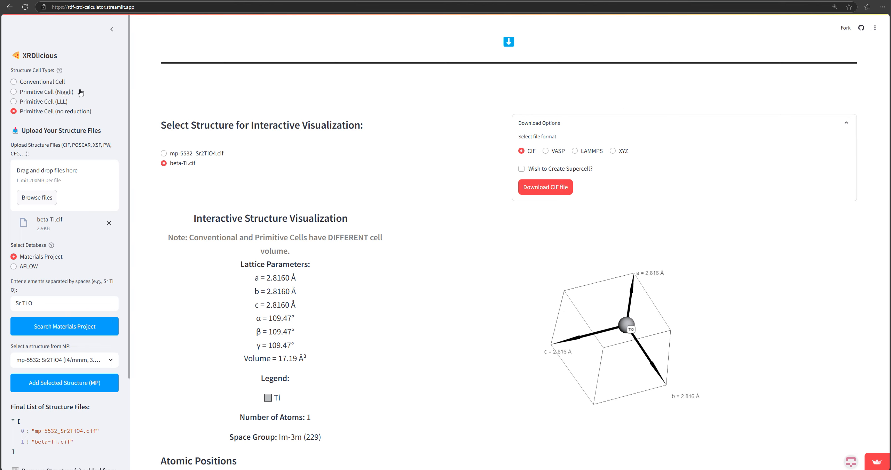
{"action": "left_click", "coordinate": [51, 82]}
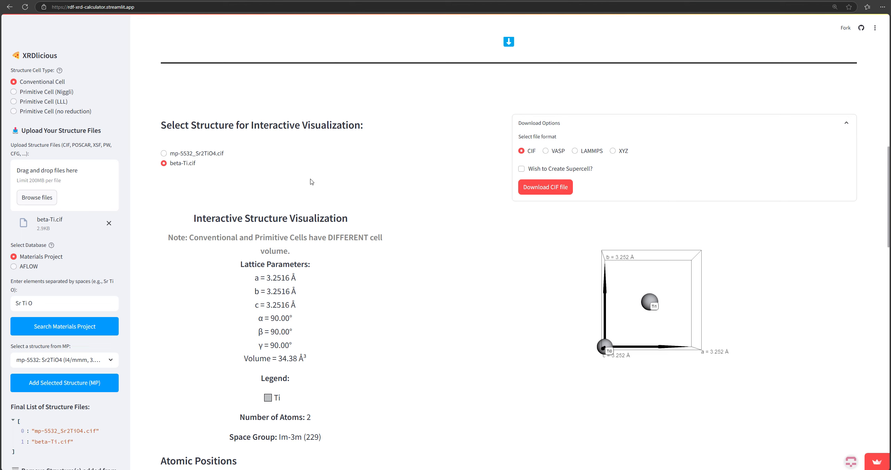
{"action": "left_click_drag", "start_coordinate": [654, 302], "coordinate": [612, 341]}
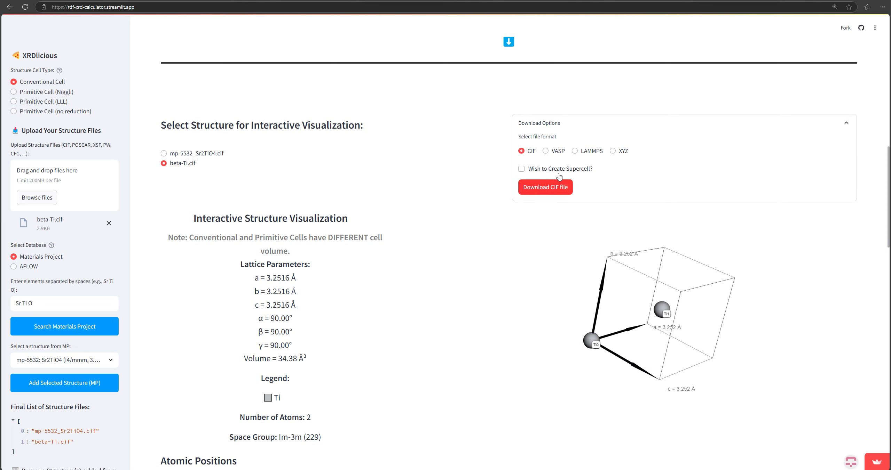
Enable supercell creation for beta-Ti and set the repeats along the a-, b- and c-axes to 2 each.
{"action": "left_click", "coordinate": [521, 169]}
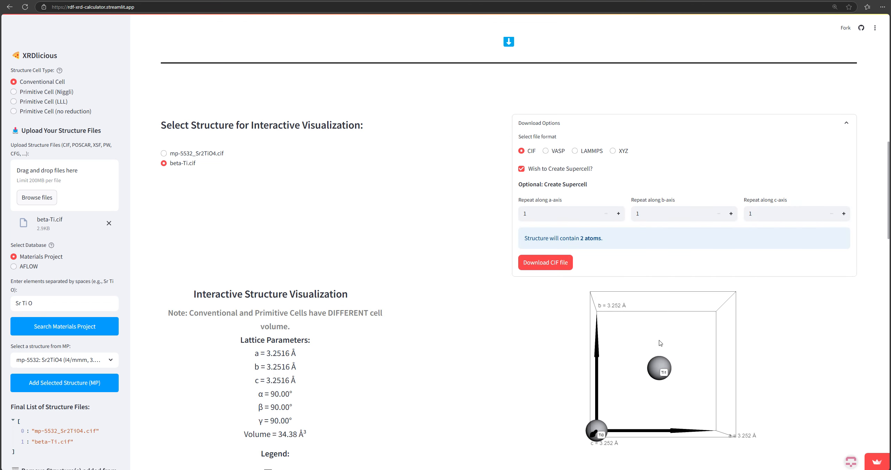
{"action": "left_click_drag", "start_coordinate": [660, 343], "coordinate": [634, 339]}
{"action": "left_click", "coordinate": [619, 214]}
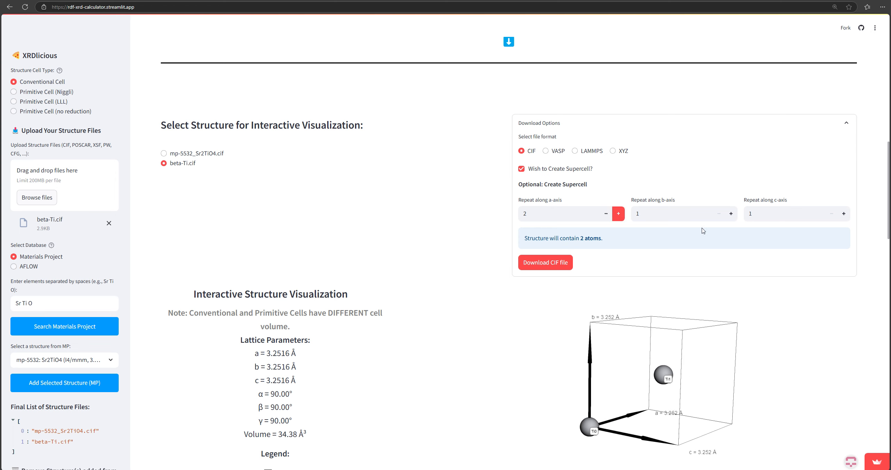
{"action": "left_click", "coordinate": [731, 214]}
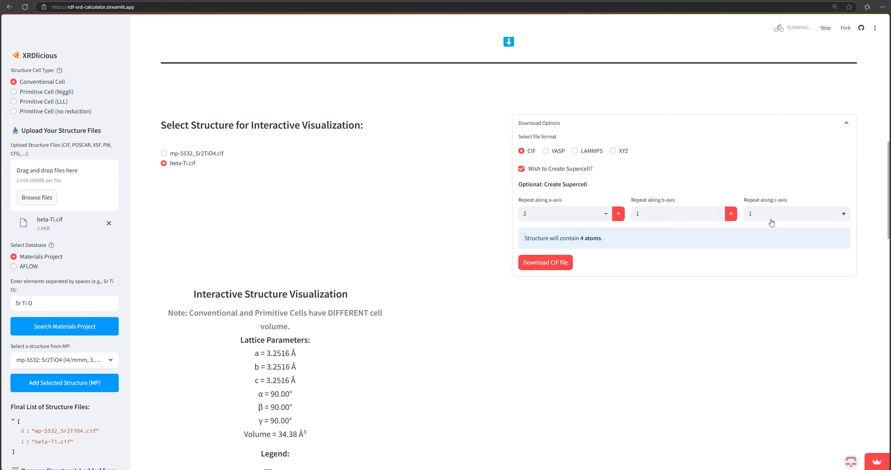
{"action": "left_click", "coordinate": [843, 214]}
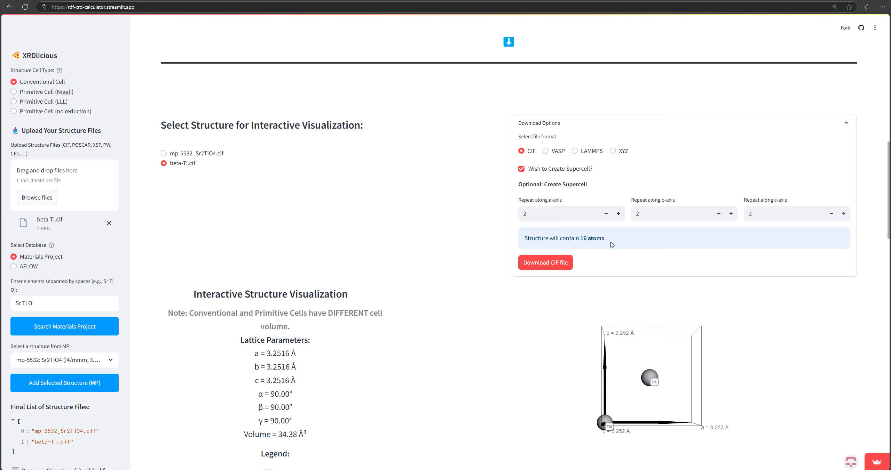
Choose VASP as the file format and download the beta-Ti supercell file.
{"action": "left_click_drag", "start_coordinate": [611, 245], "coordinate": [586, 242]}
{"action": "left_click", "coordinate": [407, 1]}
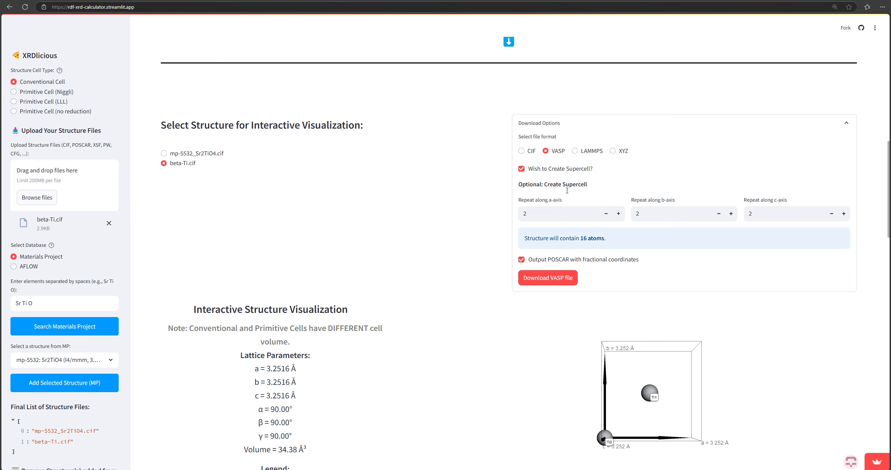
{"action": "left_click", "coordinate": [554, 280]}
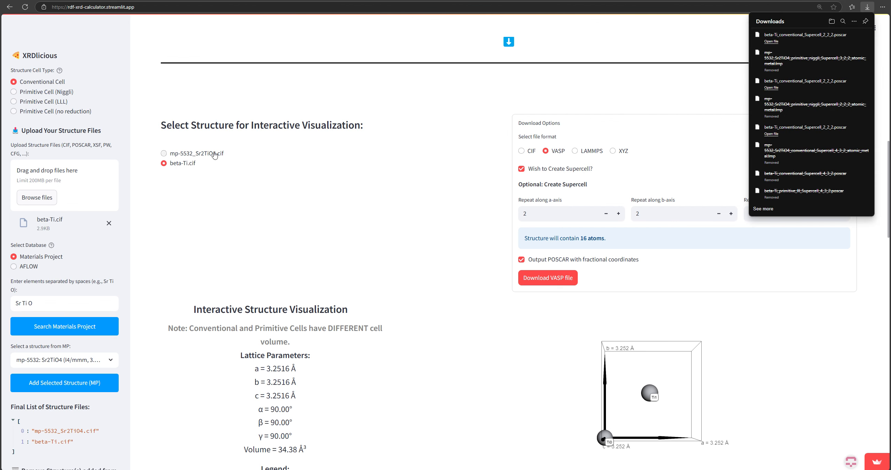
Display mp-5532_Sr2TiO4.cif in the interactive visualization, rotate its model, and set the structure cell type to Primitive Cell (Niggli).
{"action": "left_click", "coordinate": [213, 155]}
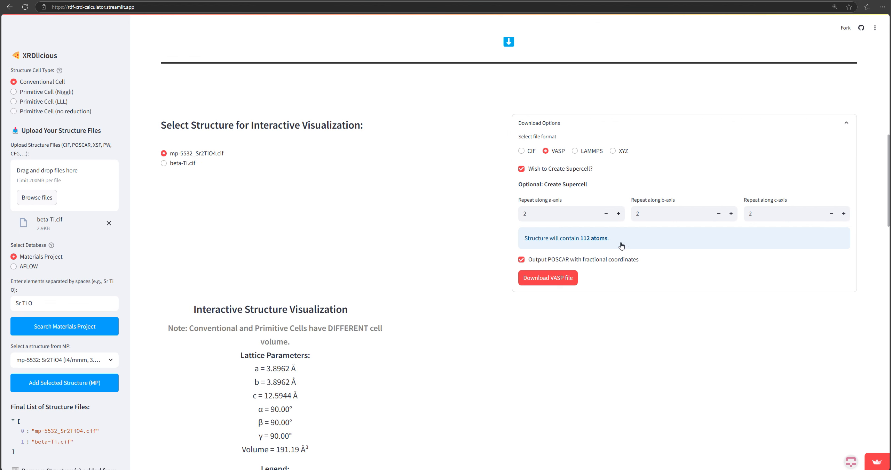
{"action": "left_click_drag", "start_coordinate": [668, 400], "coordinate": [437, 346]}
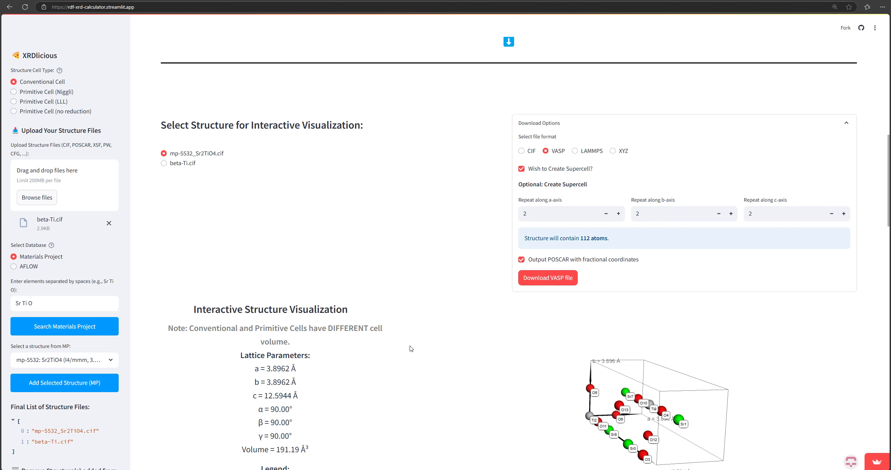
{"action": "scroll", "coordinate": [384, 310], "scroll_direction": "down", "scroll_amount": 1}
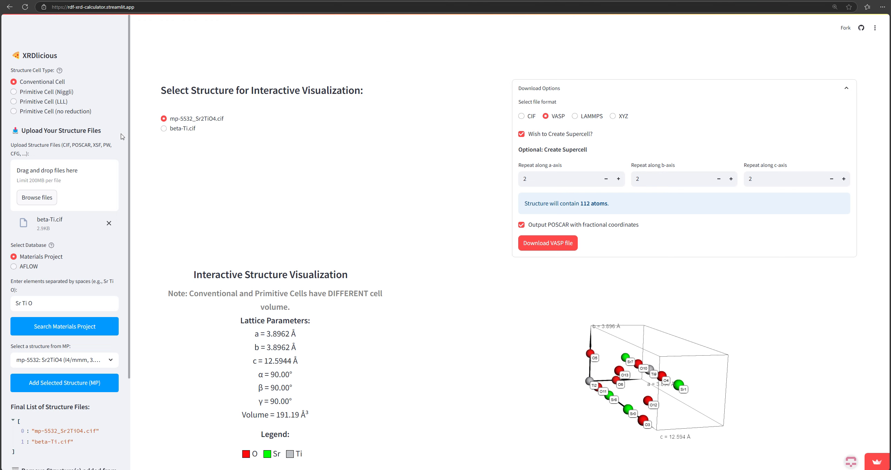
{"action": "left_click", "coordinate": [26, 93]}
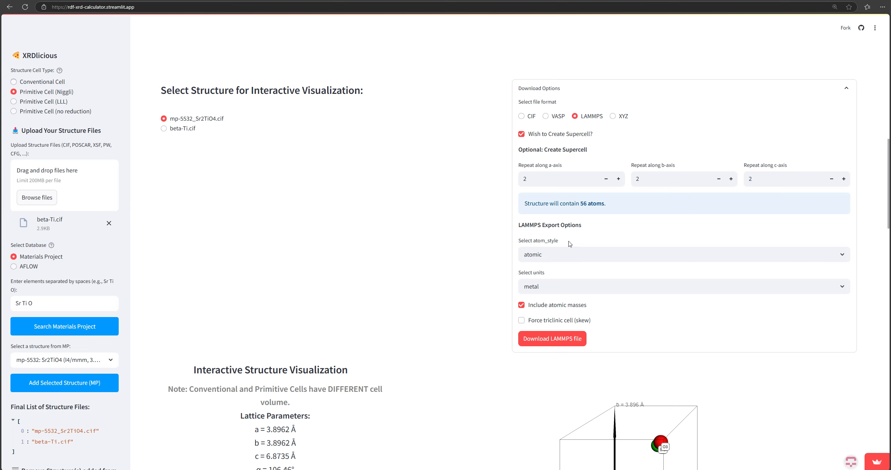
Review the atom_style and units choices for the LAMMPS export, keeping atomic and metal.
{"action": "left_click_drag", "start_coordinate": [569, 242], "coordinate": [533, 241]}
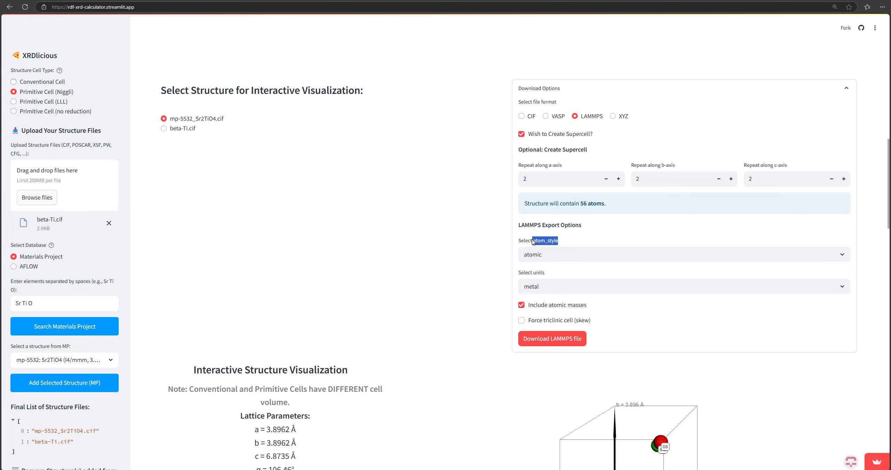
{"action": "left_click", "coordinate": [561, 258]}
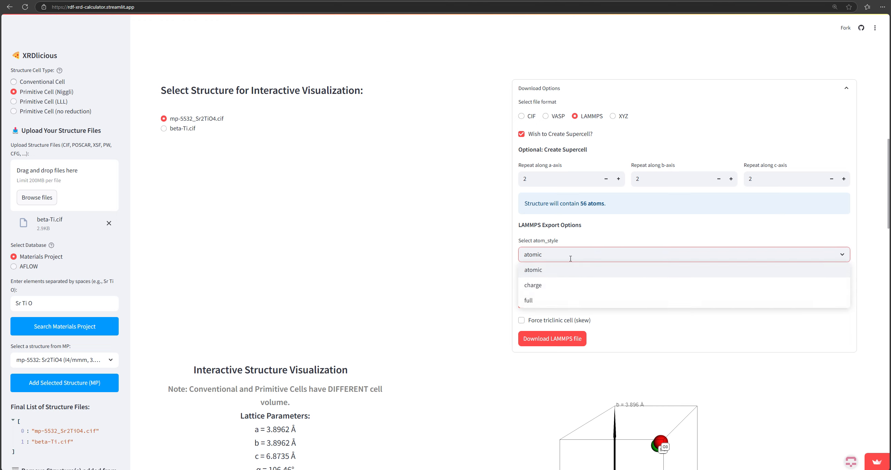
{"action": "left_click", "coordinate": [533, 270]}
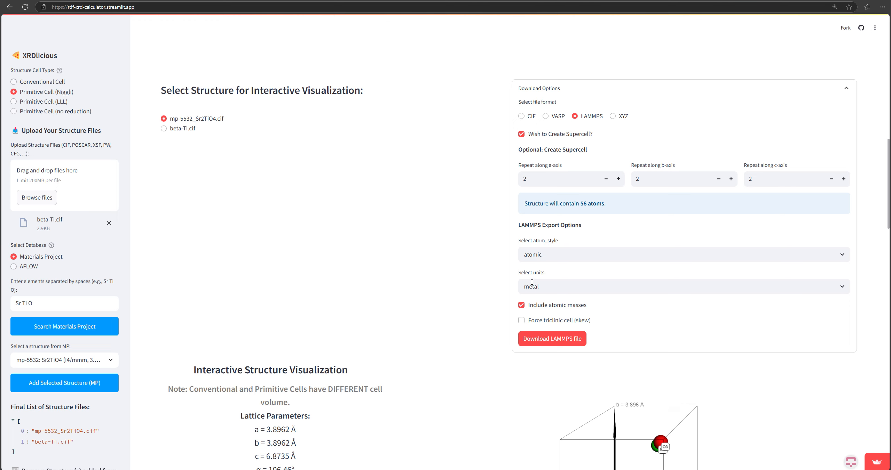
{"action": "left_click", "coordinate": [555, 288]}
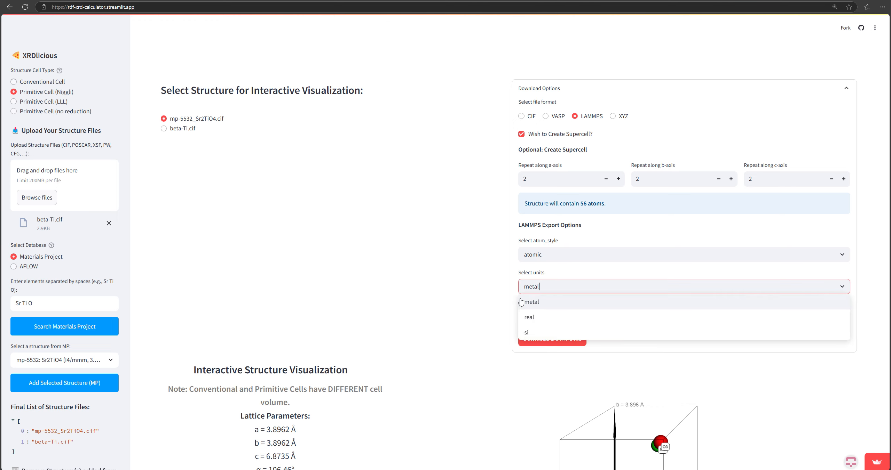
{"action": "key", "text": "Down"}
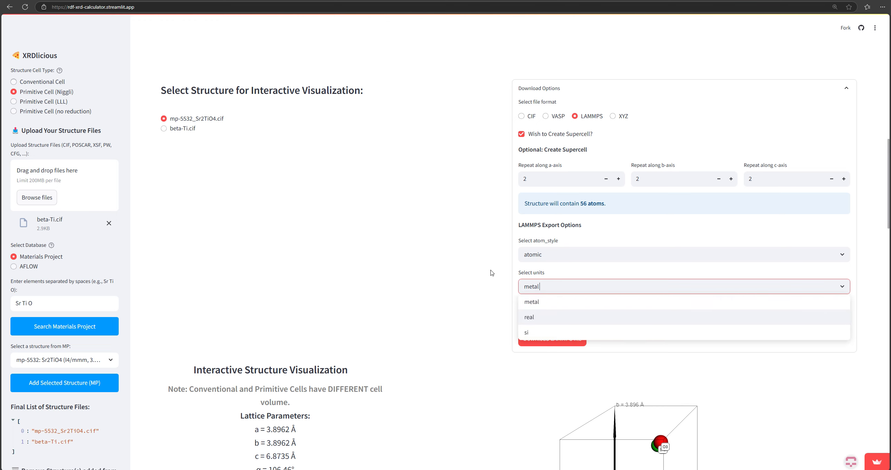
{"action": "left_click", "coordinate": [474, 270]}
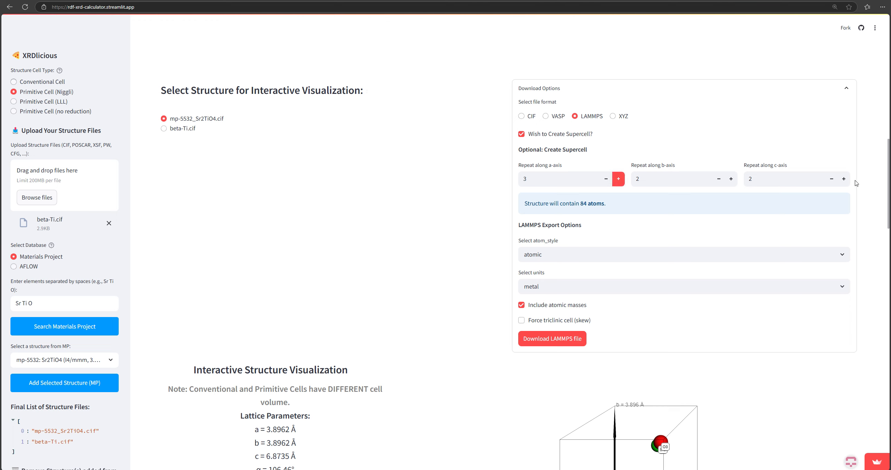
Set the Sr2TiO4 supercell repeats to 3, 2 and 3 along the a-, b- and c-axes and download the LAMMPS file.
{"action": "left_click", "coordinate": [844, 178]}
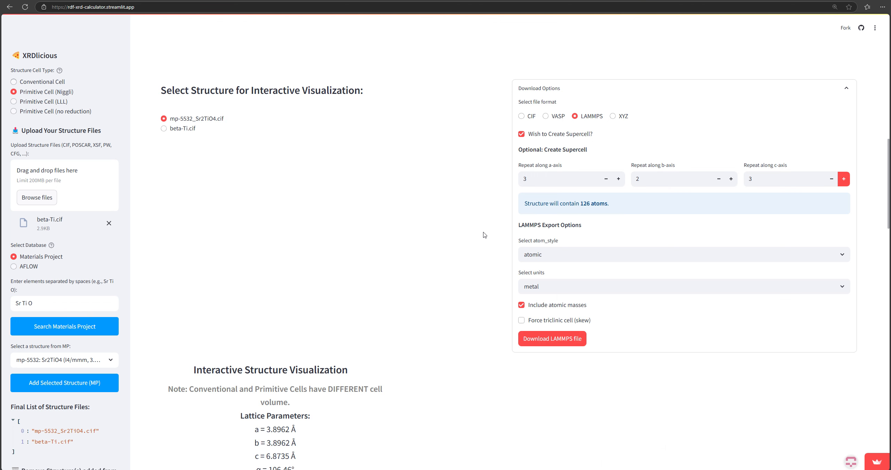
{"action": "left_click", "coordinate": [567, 339]}
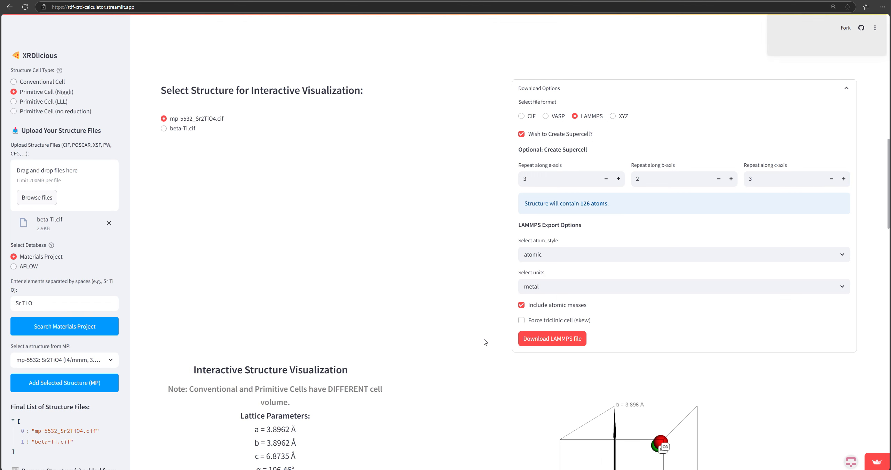
Preview the CIF download option and set the file format to XYZ.
{"action": "left_click", "coordinate": [536, 118]}
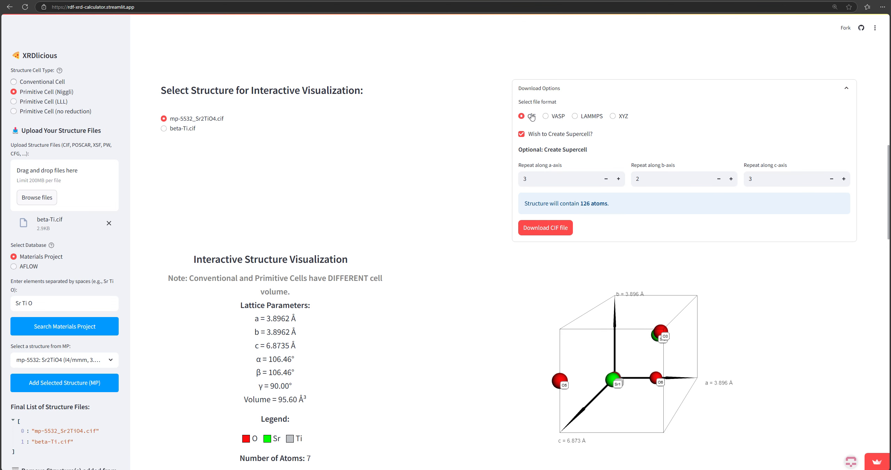
{"action": "left_click", "coordinate": [624, 118]}
Switch to OVITO, open the Downloads folder in File Explorer, and sort its files by date modified, newest first.
{"action": "left_click", "coordinate": [588, 431]}
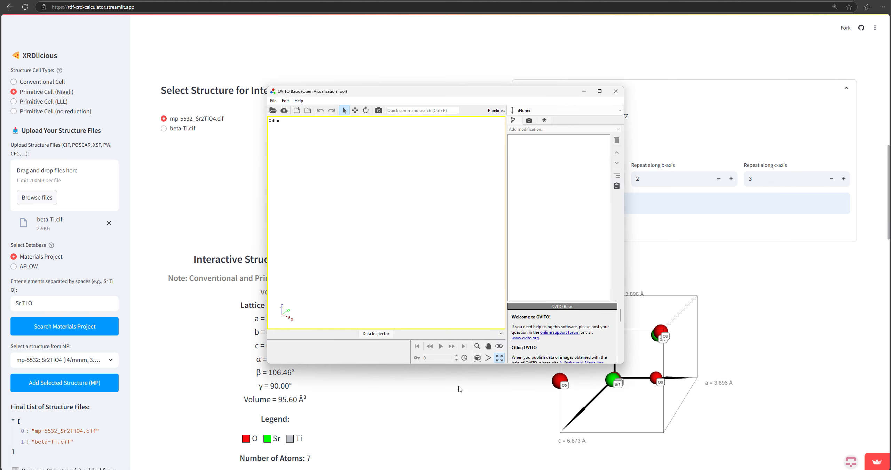
{"action": "key", "text": "super+e"}
{"action": "left_click", "coordinate": [185, 281]}
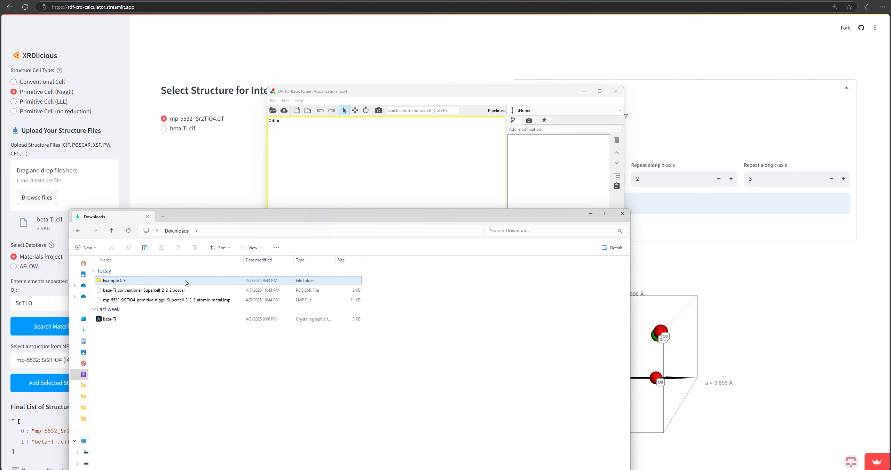
{"action": "left_click", "coordinate": [262, 231]}
{"action": "left_click", "coordinate": [259, 260]}
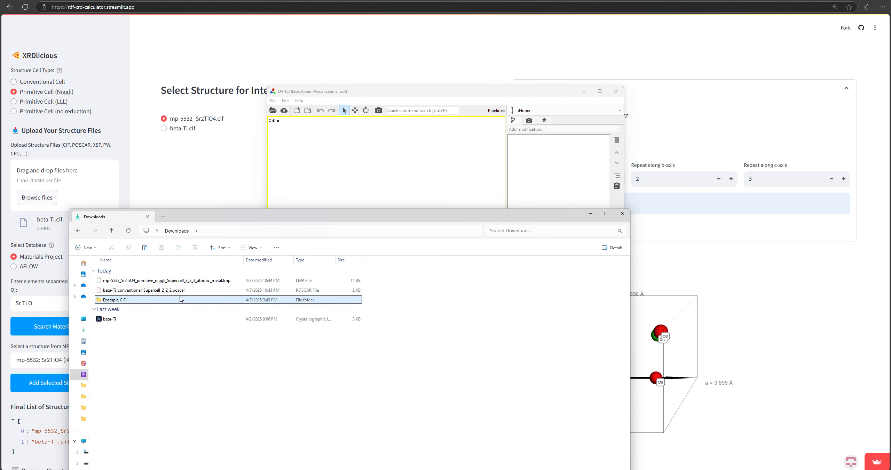
Load mp-5532_Sr2TiO4_primitive_niggli_Supercell_3_2_3_atomic_metal.lmp from Downloads into OVITO and rotate the supercell to inspect it.
{"action": "left_click", "coordinate": [171, 290]}
{"action": "left_click", "coordinate": [167, 281]}
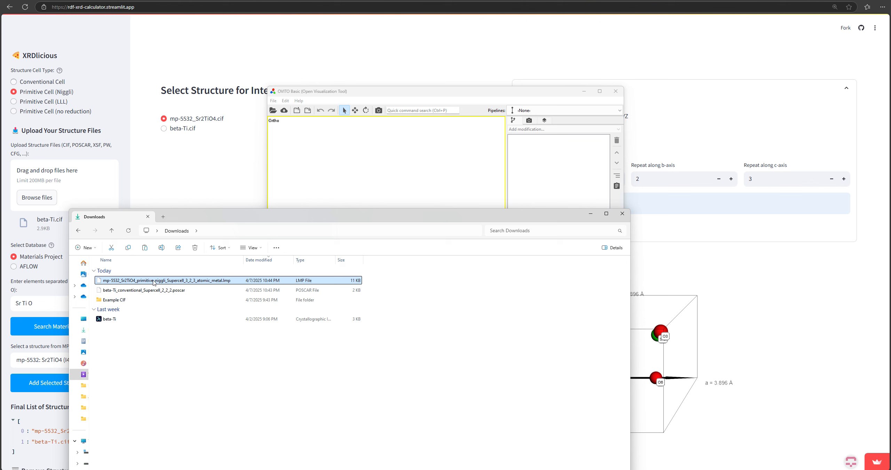
{"action": "left_click_drag", "start_coordinate": [221, 242], "coordinate": [352, 190]}
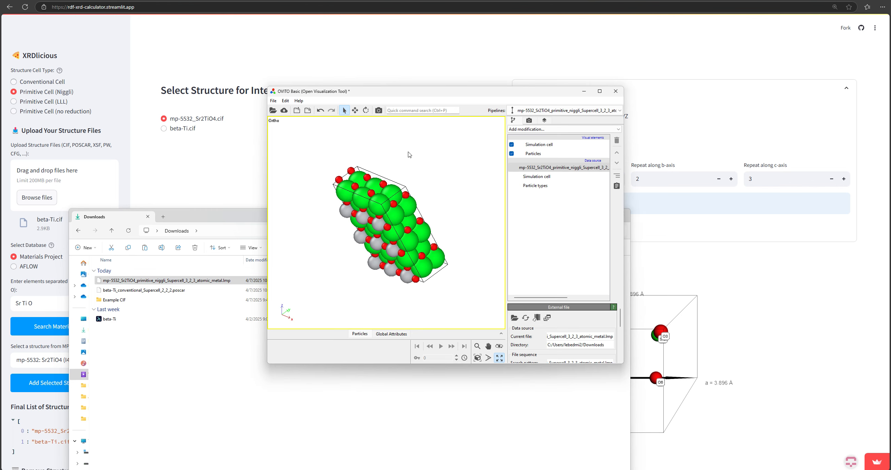
{"action": "left_click_drag", "start_coordinate": [335, 261], "coordinate": [452, 259]}
{"action": "left_click_drag", "start_coordinate": [346, 207], "coordinate": [313, 296]}
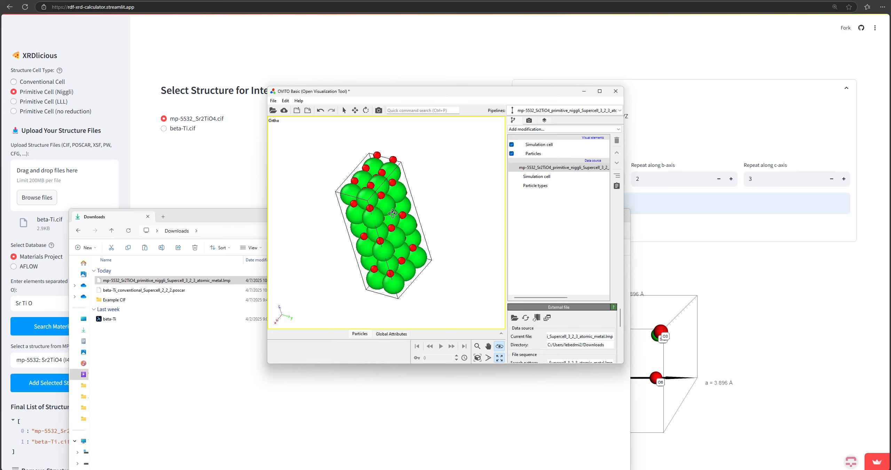
Load beta-Ti_conventional_Supercell_2_2_2.poscar from Downloads into OVITO, resetting the existing pipeline.
{"action": "left_click", "coordinate": [196, 357]}
{"action": "left_click", "coordinate": [141, 291]}
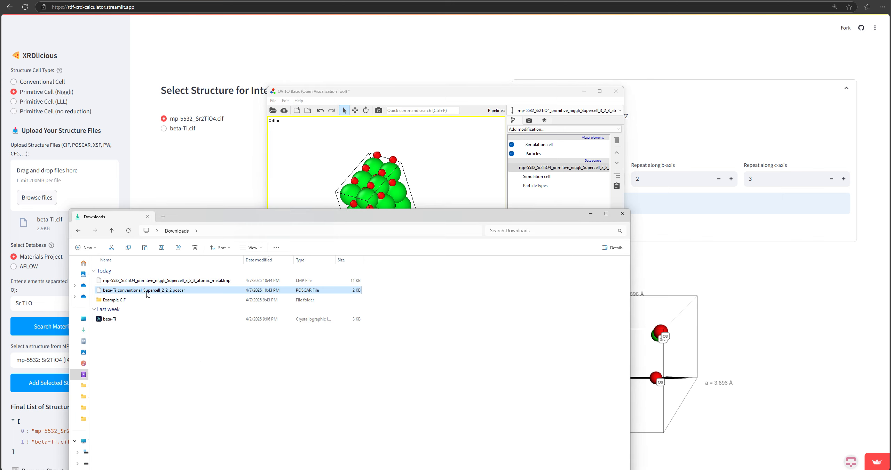
{"action": "left_click_drag", "start_coordinate": [149, 291], "coordinate": [435, 172]}
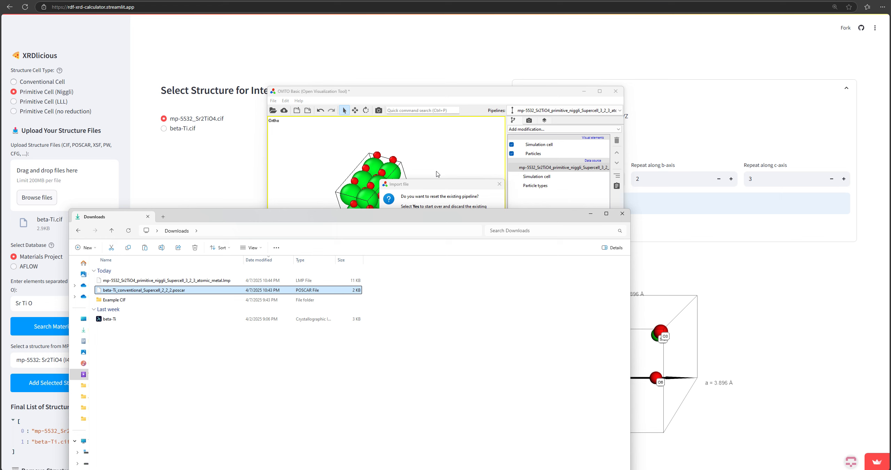
{"action": "left_click", "coordinate": [439, 188]}
{"action": "left_click", "coordinate": [403, 257]}
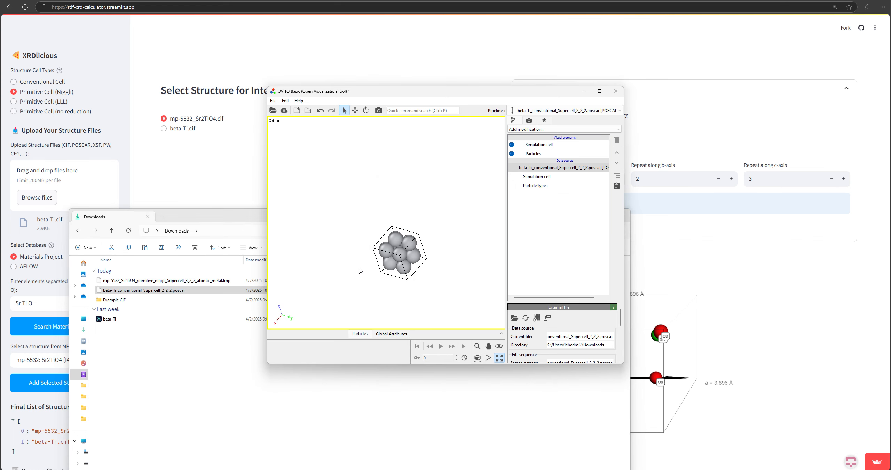
Inspect the beta-Ti supercell in OVITO up close and from different angles.
{"action": "left_click_drag", "start_coordinate": [360, 271], "coordinate": [447, 223]}
{"action": "left_click", "coordinate": [254, 290]}
{"action": "scroll", "coordinate": [406, 262], "scroll_direction": "up", "scroll_amount": 3}
{"action": "left_click_drag", "start_coordinate": [405, 262], "coordinate": [459, 205]}
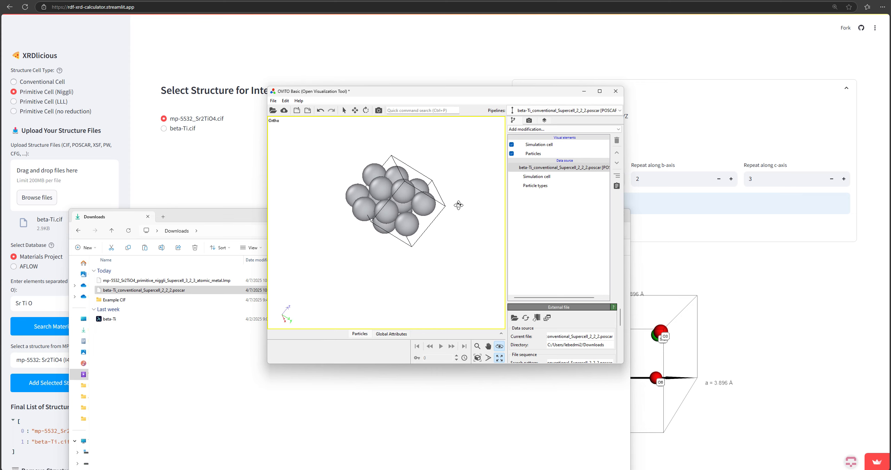
Switch back to XRDlicious in the browser and view the Sr2TiO4 download options and structure visualization.
{"action": "key", "text": "Escape"}
{"action": "left_click", "coordinate": [599, 69]}
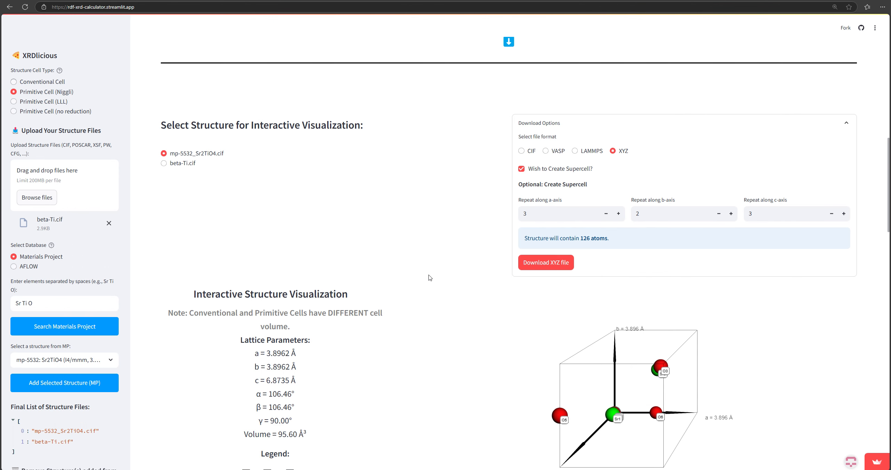
{"action": "scroll", "coordinate": [429, 277], "scroll_direction": "up", "scroll_amount": 2}
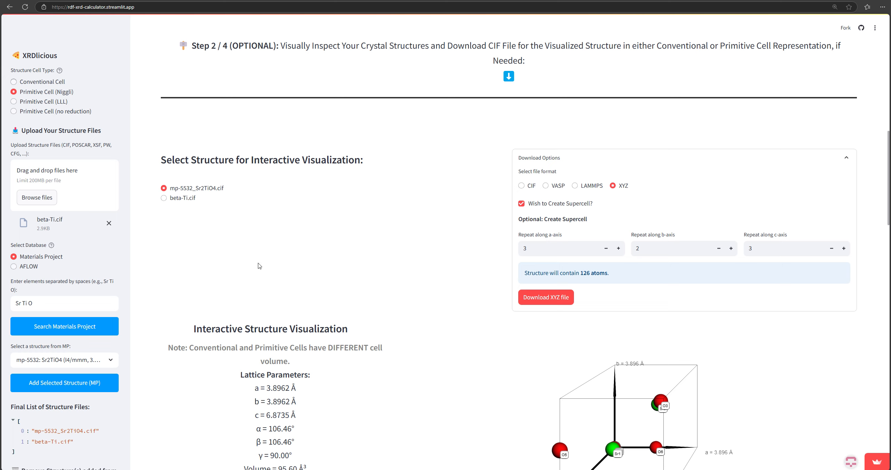
{"action": "scroll", "coordinate": [331, 306], "scroll_direction": "down", "scroll_amount": 2}
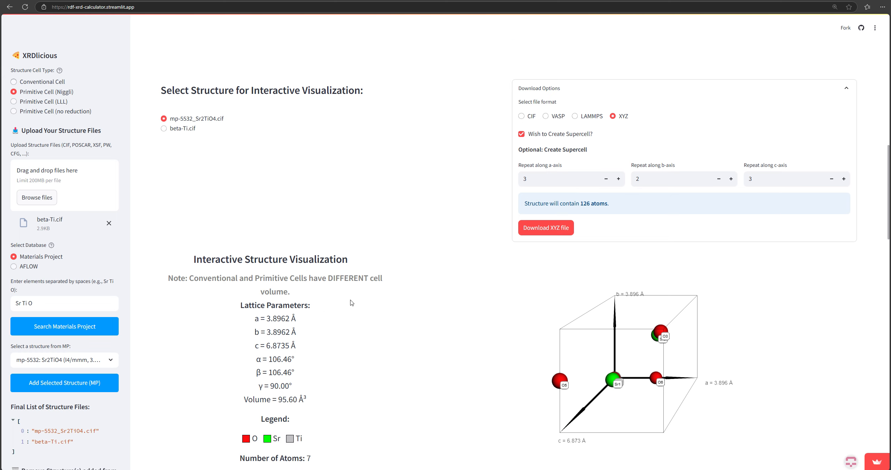